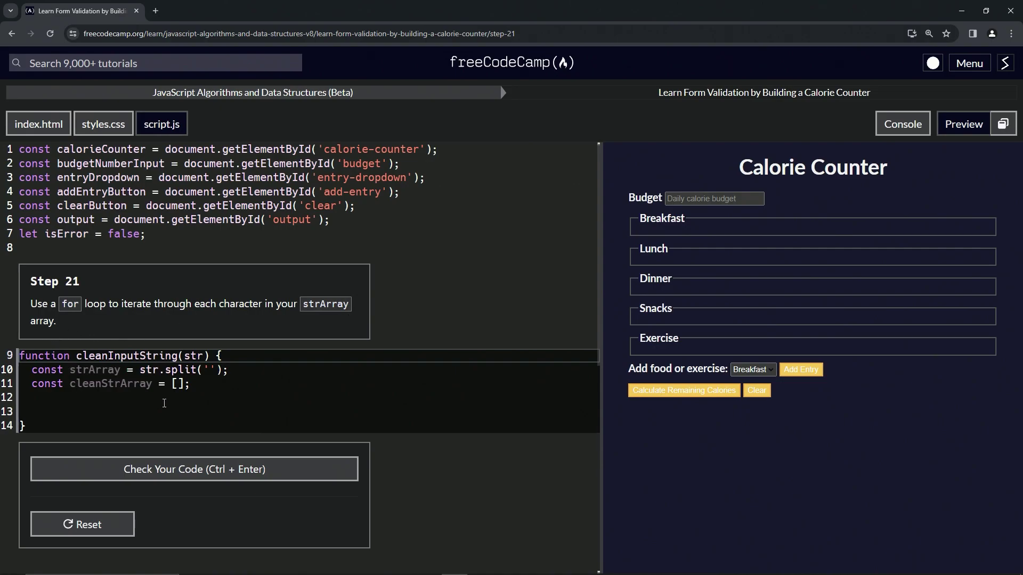
- Replace the blank lines with an empty for (let i = 0; i < strArray.length; i++) loop
left_click(196, 385)
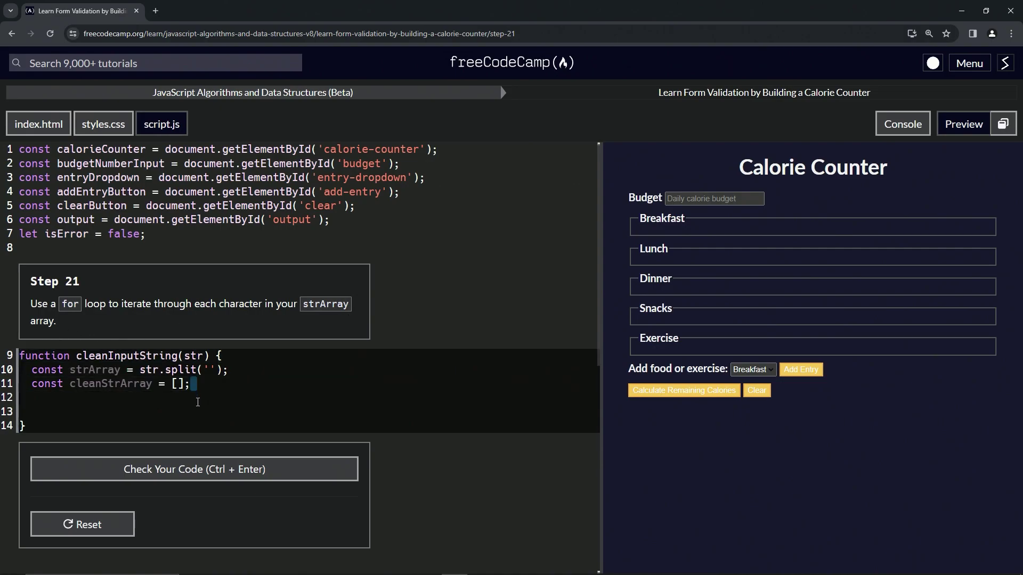
left_click_drag(197, 402, 196, 408)
key("BackSpace")
key("Return")
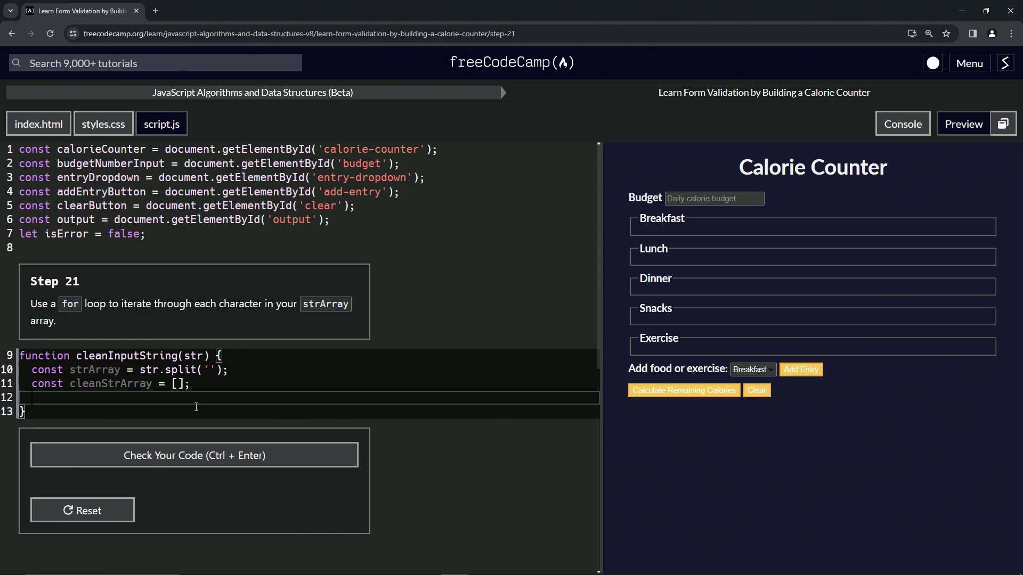
type("fo")
type("r (let i = ")
type("0; i < st")
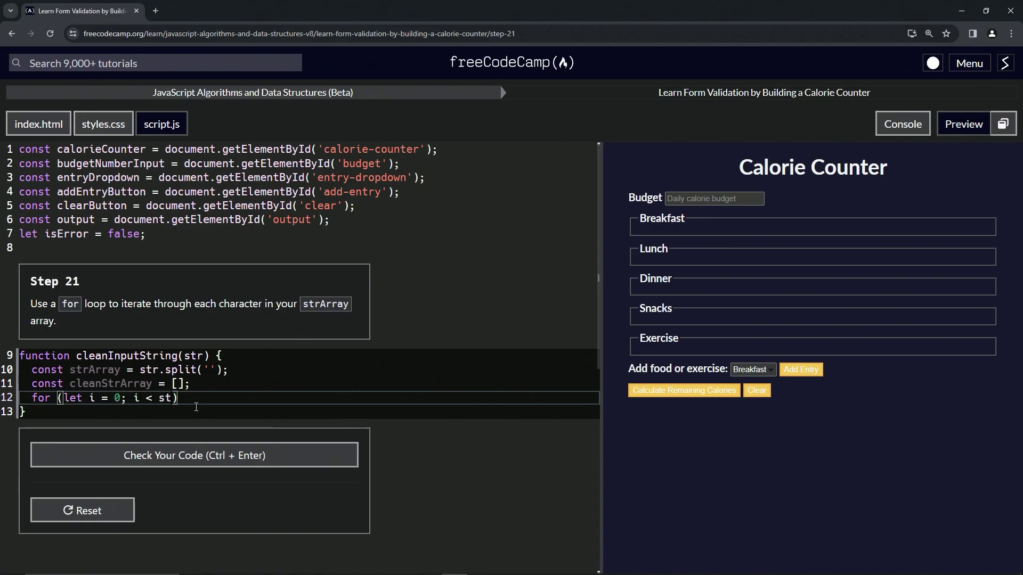
type("rArray.l")
type("eng")
key("BackSpace")
key("BackSpace")
type("ngth")
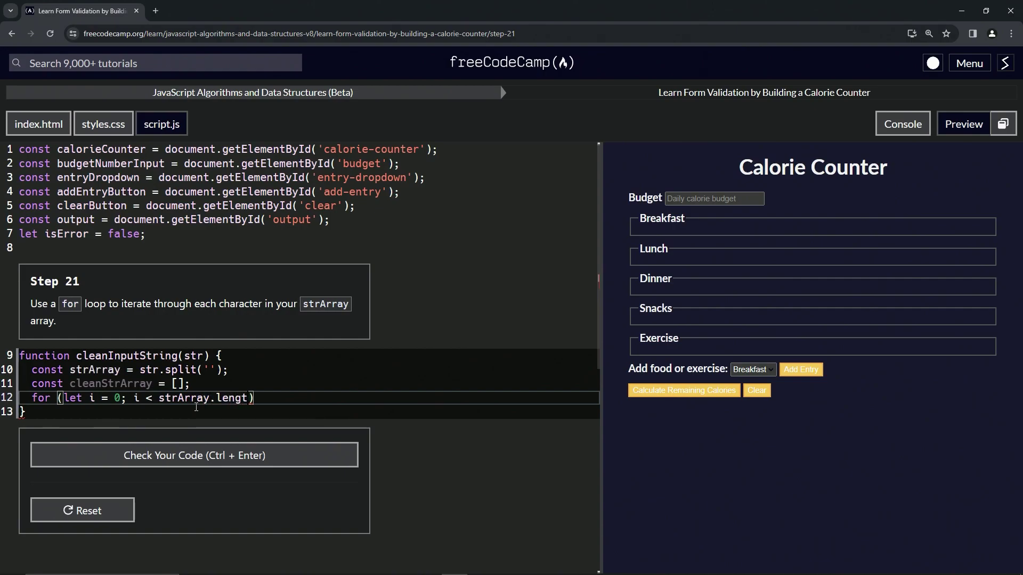
type("; i")
type("++")
type(") {")
key("Return")
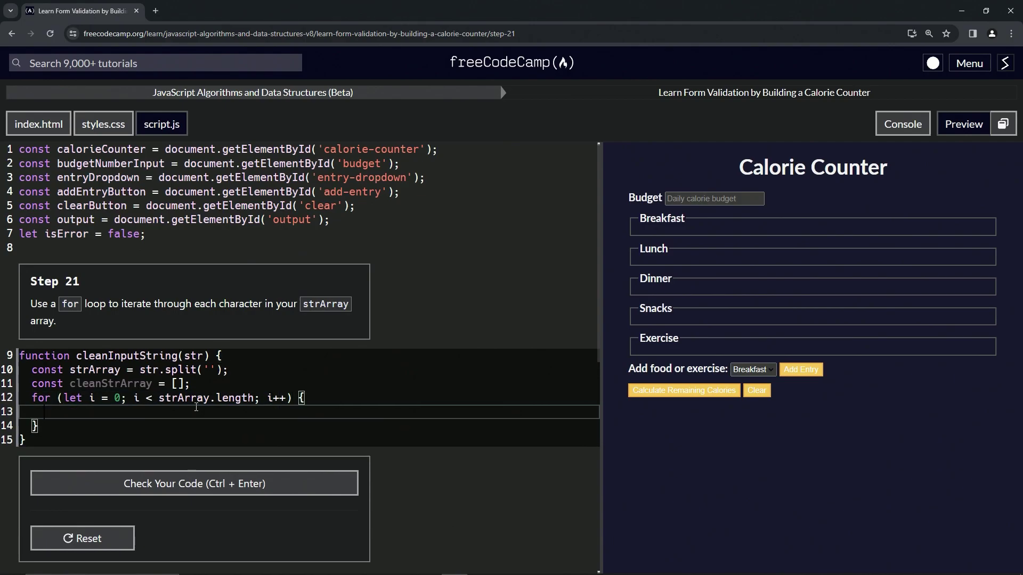
- Try sample numbers inside the cleanStrArray array, then undo them
left_click(221, 386)
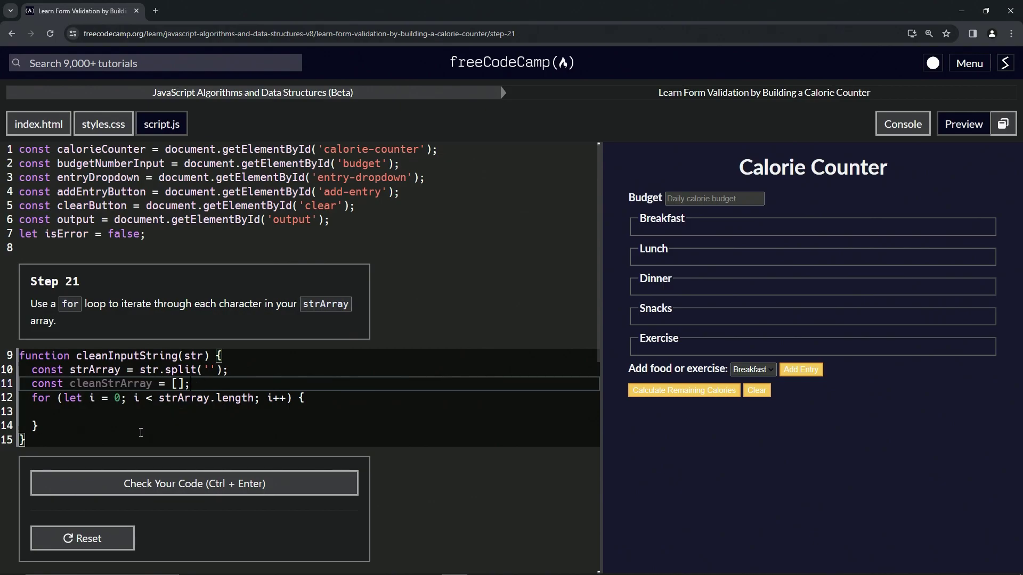
left_click(177, 384)
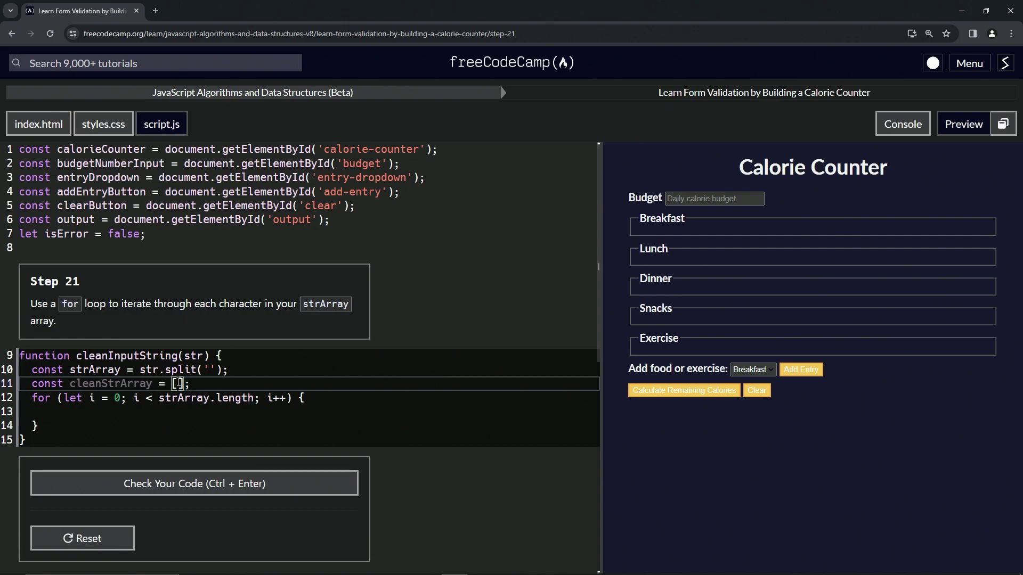
type("[1")
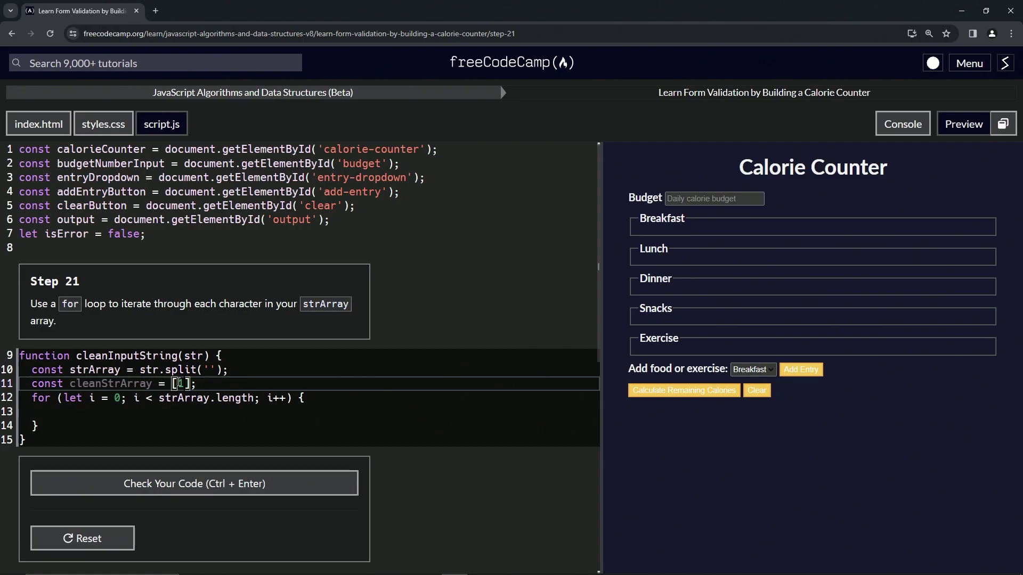
type(",2.")
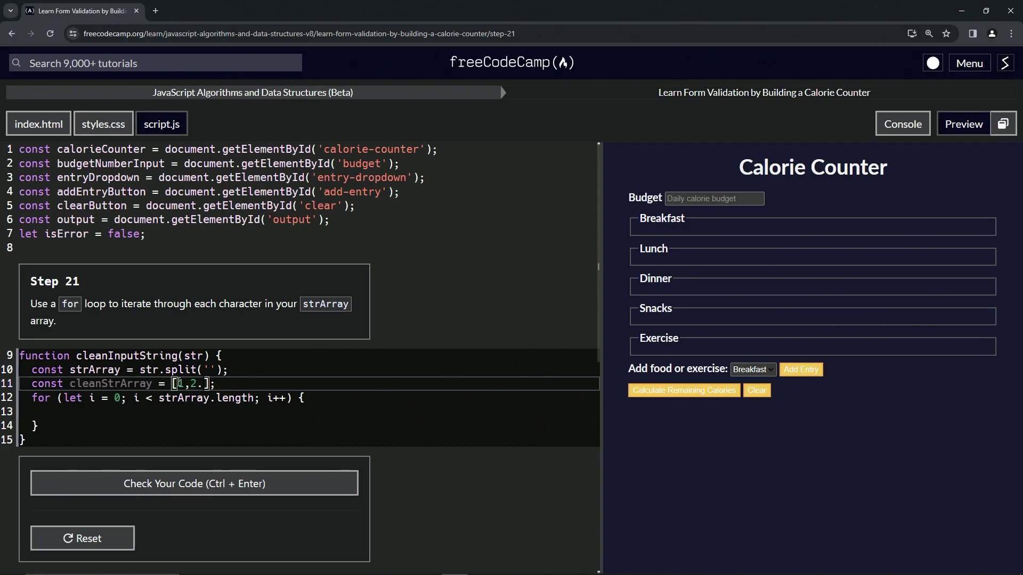
key("BackSpace")
type(",3,4")
type(",5")
key("ctrl+z")
key("ctrl+z")
key("ctrl+z")
key("ctrl+z")
key("ctrl+z")
- Restore the loop's empty inner line, pass the Step 21 check and submit
key("Return")
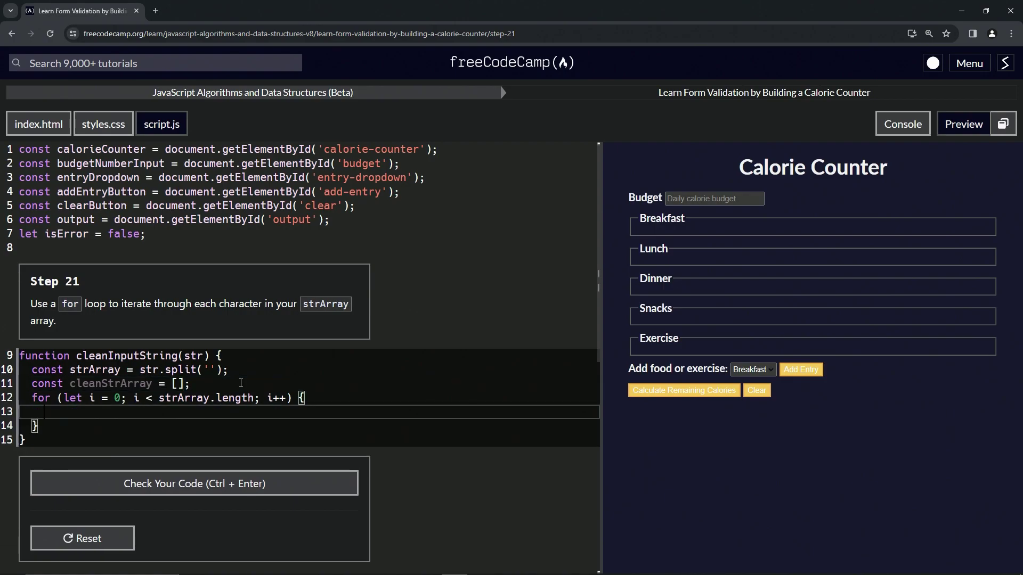
left_click(176, 485)
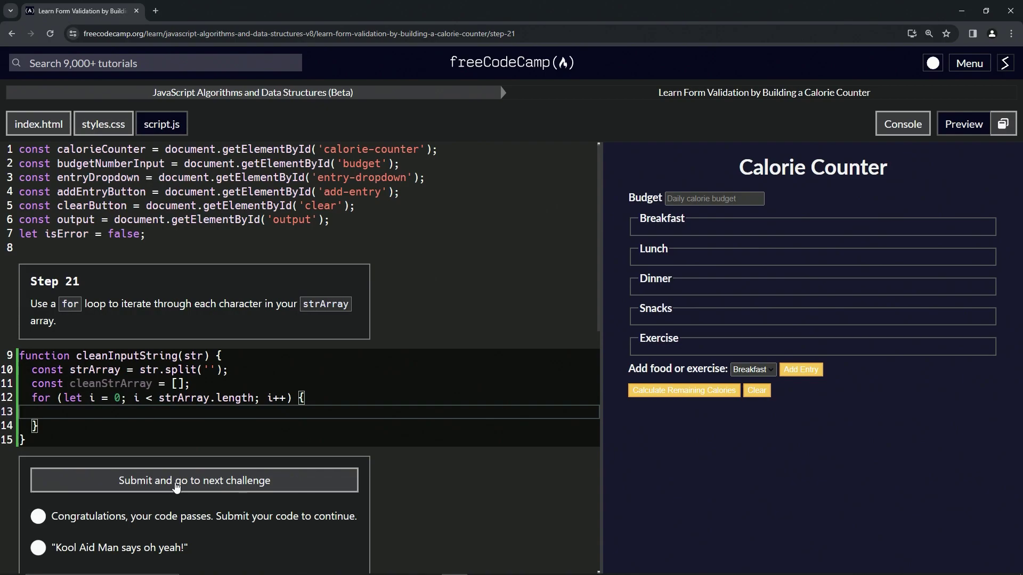
left_click(176, 484)
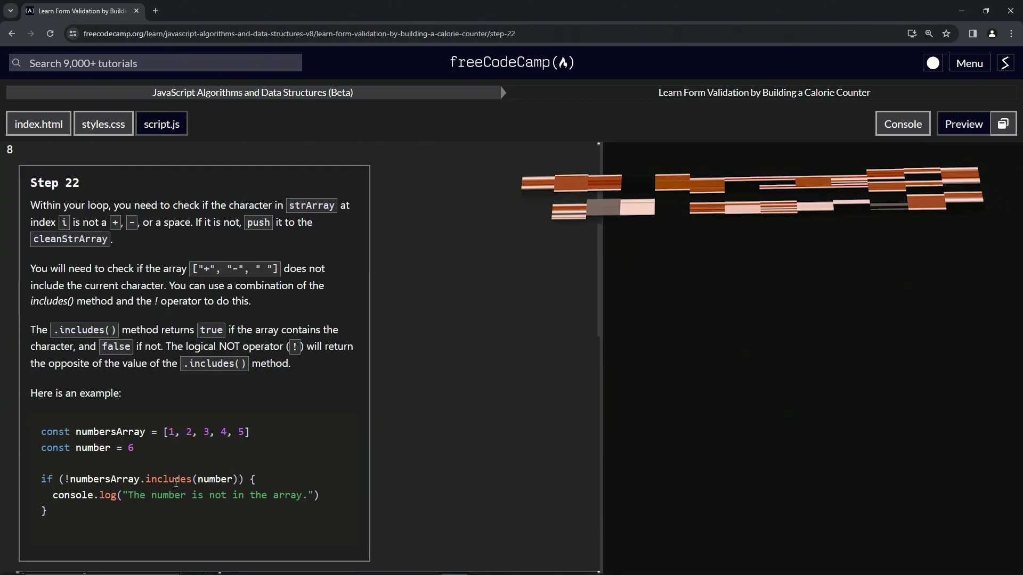